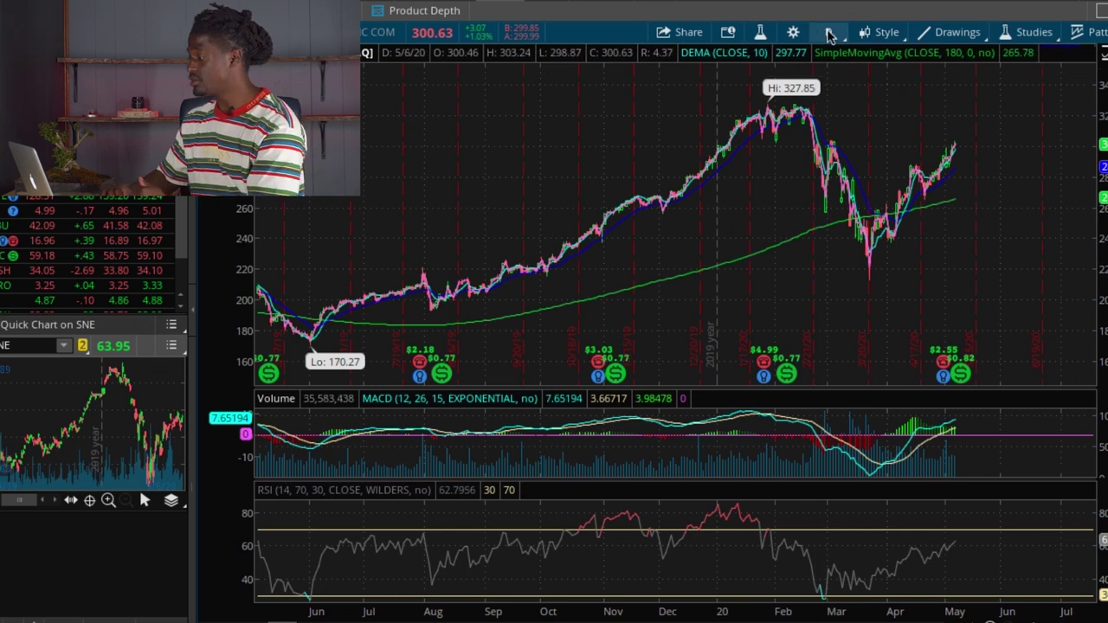
# Set the chart to 5 D : 15m bars after briefly trying 1 D : 1m.
pyautogui.click(828, 33)
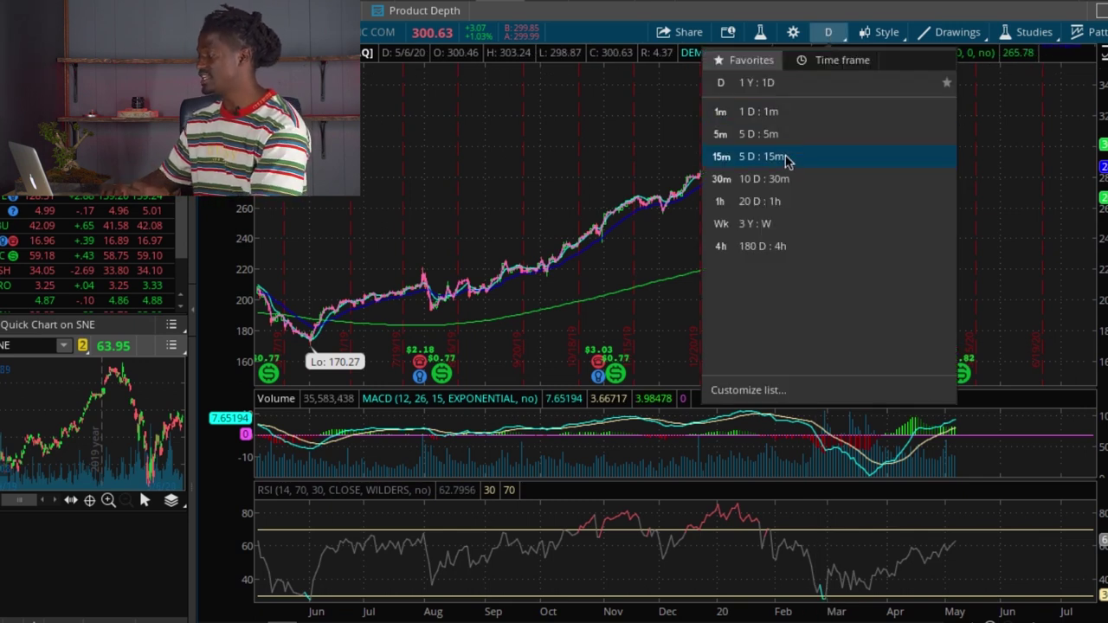
pyautogui.click(762, 156)
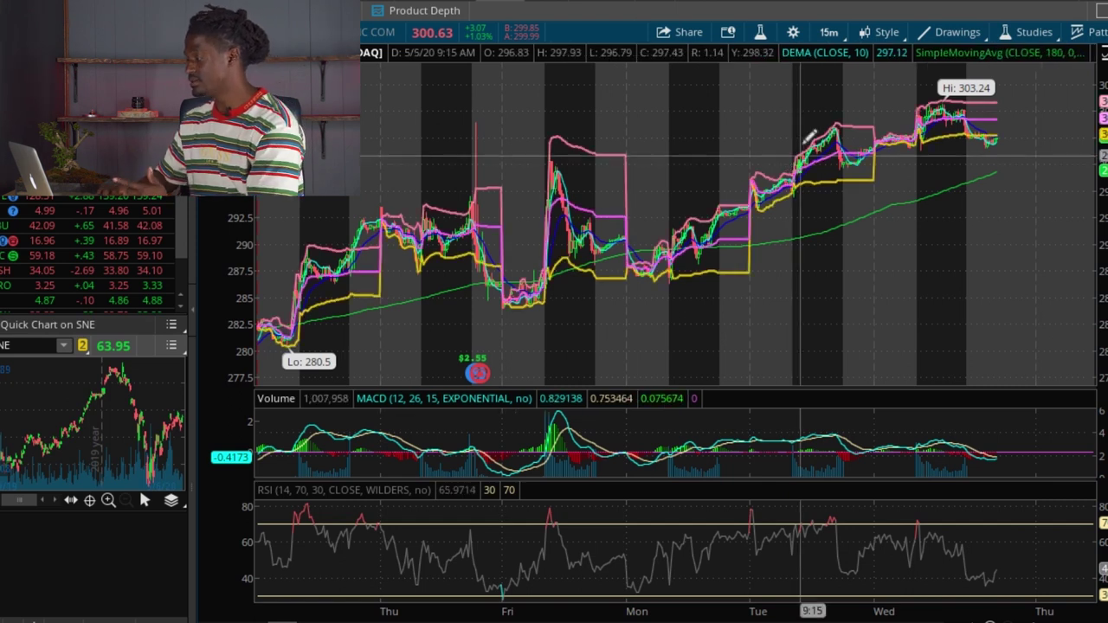
pyautogui.click(829, 32)
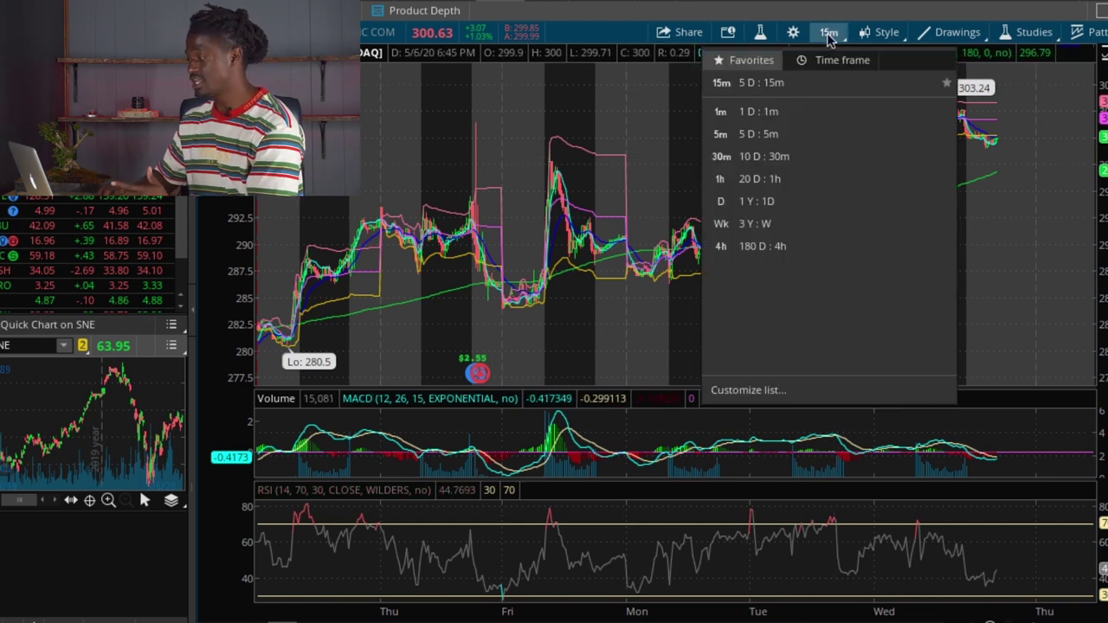
pyautogui.click(803, 113)
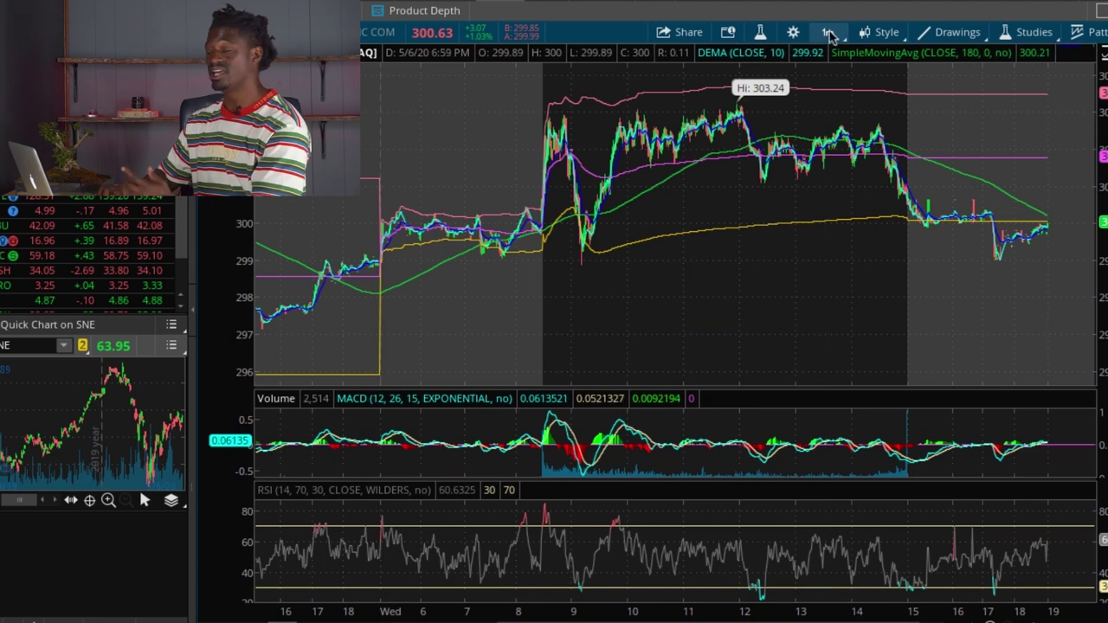
pyautogui.click(828, 34)
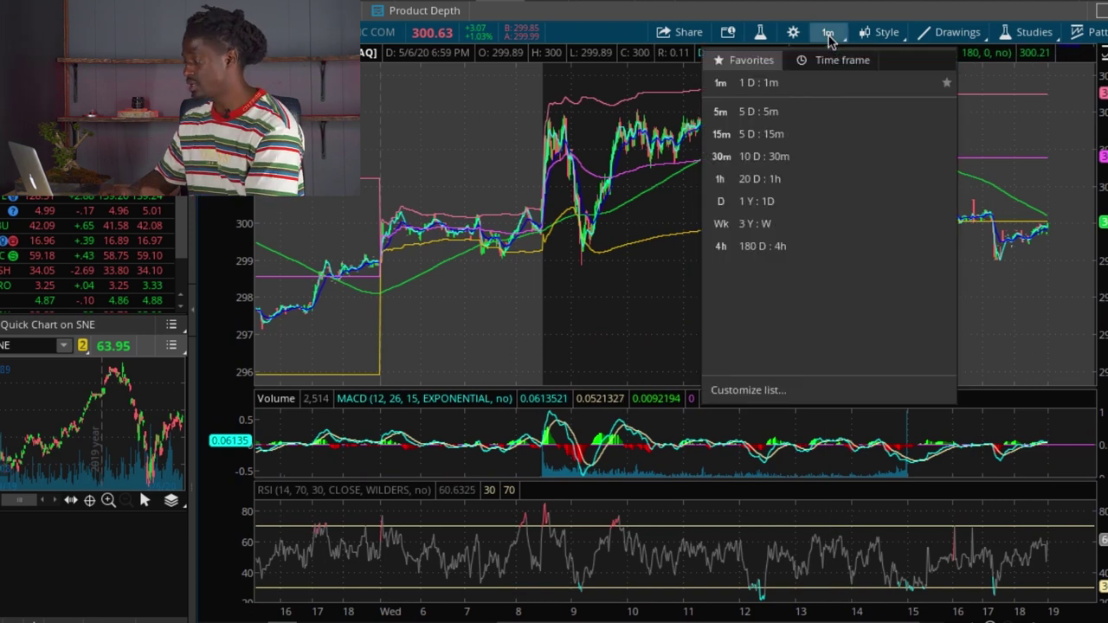
pyautogui.click(814, 137)
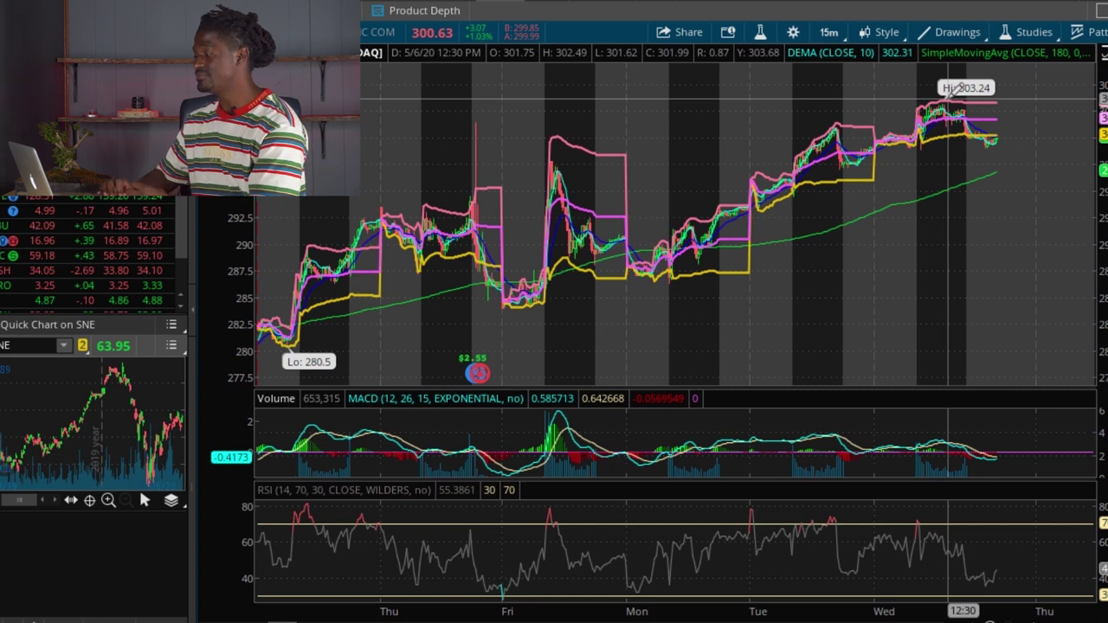
# Zoom the 15-minute chart in on Tuesday through Wednesday and scroll to inspect it.
pyautogui.click(829, 35)
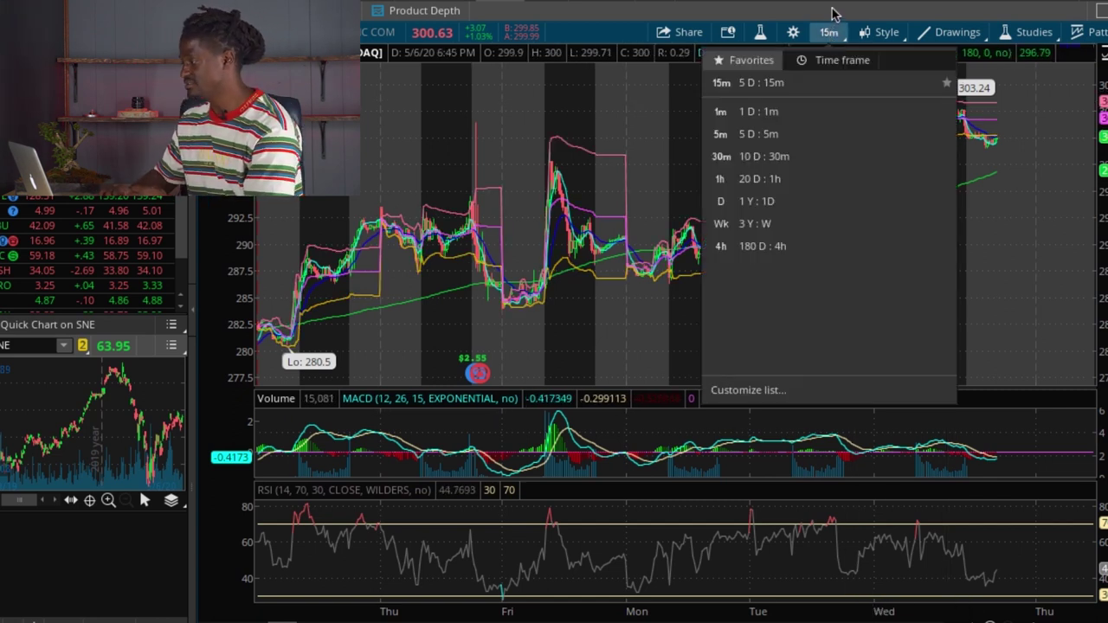
pyautogui.click(834, 21)
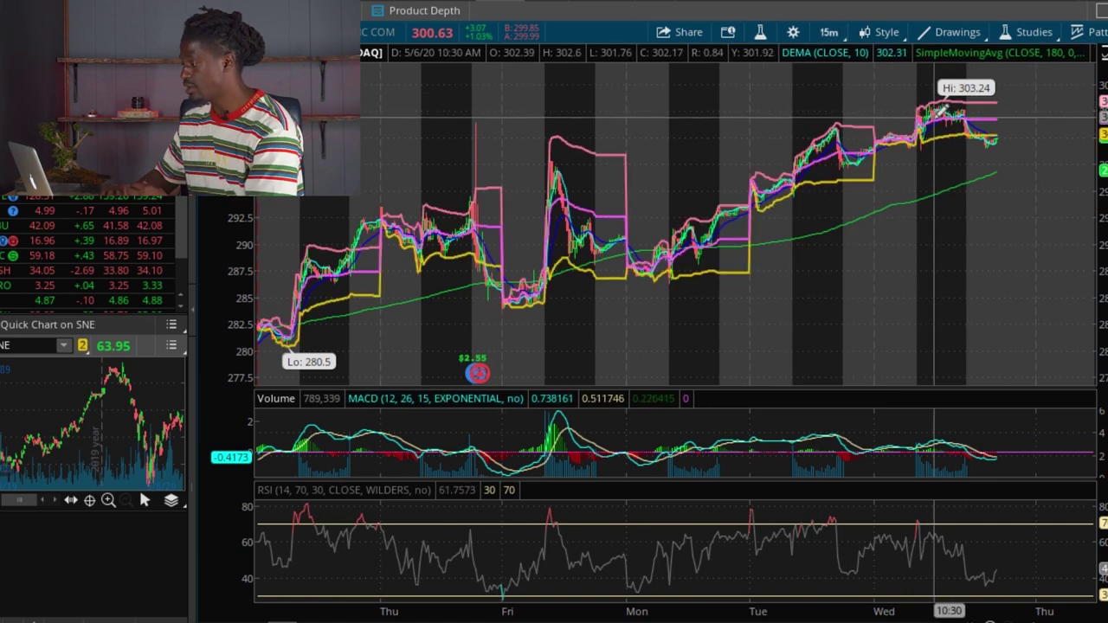
pyautogui.moveTo(849, 139); pyautogui.dragTo(1020, 138)
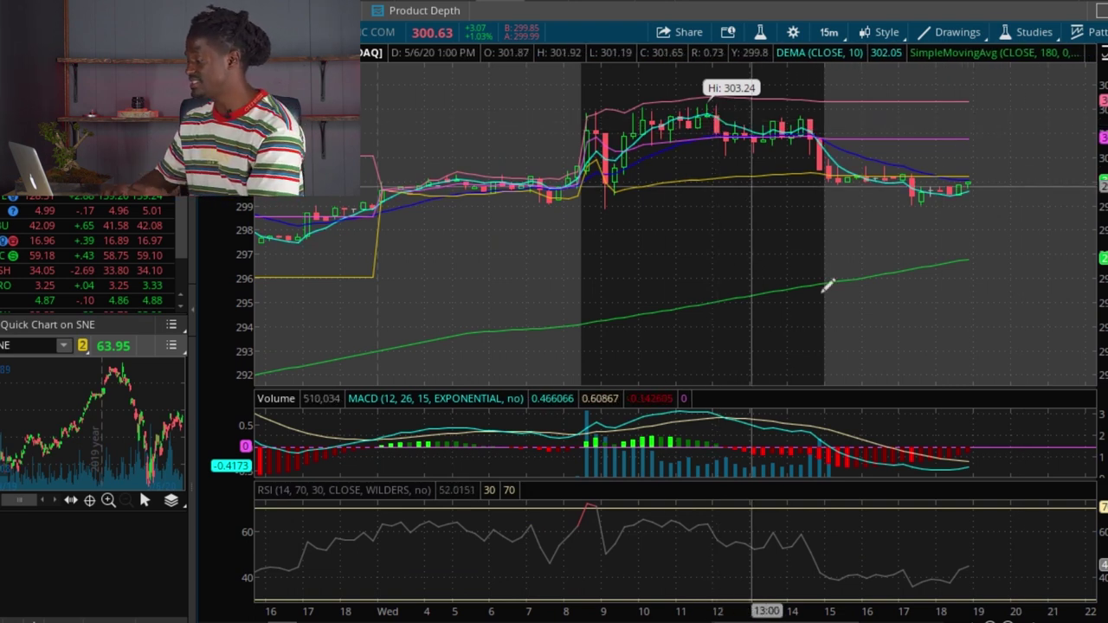
pyautogui.scroll(-3, 605, 225)
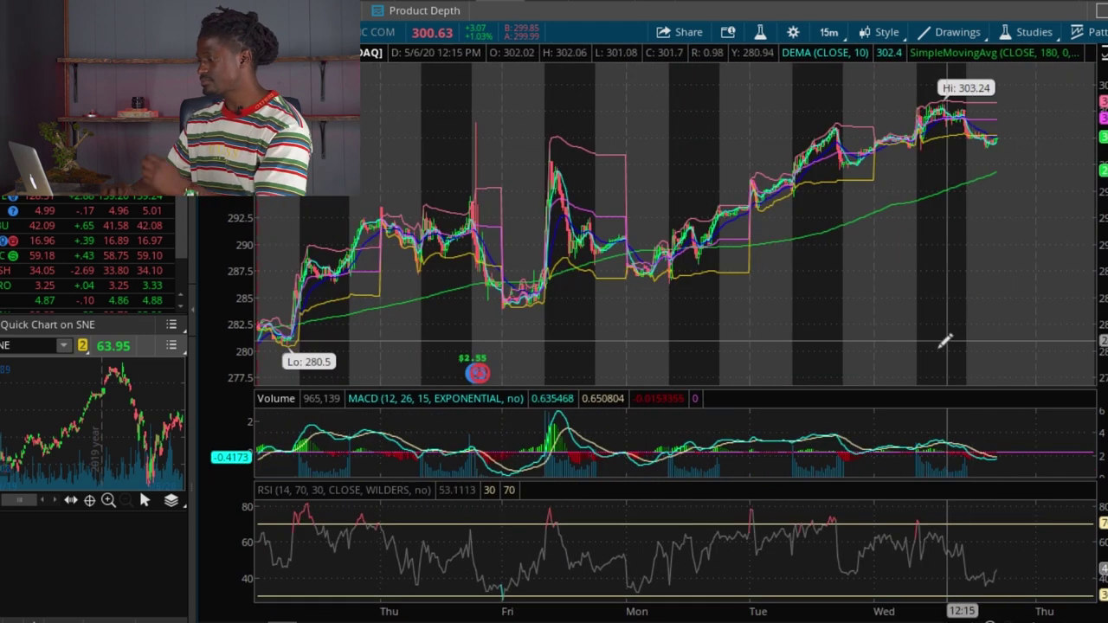
# Draw red trendlines from the 303.24 high leftward and from the 280.5 low to the right edge.
pyautogui.click(284, 339)
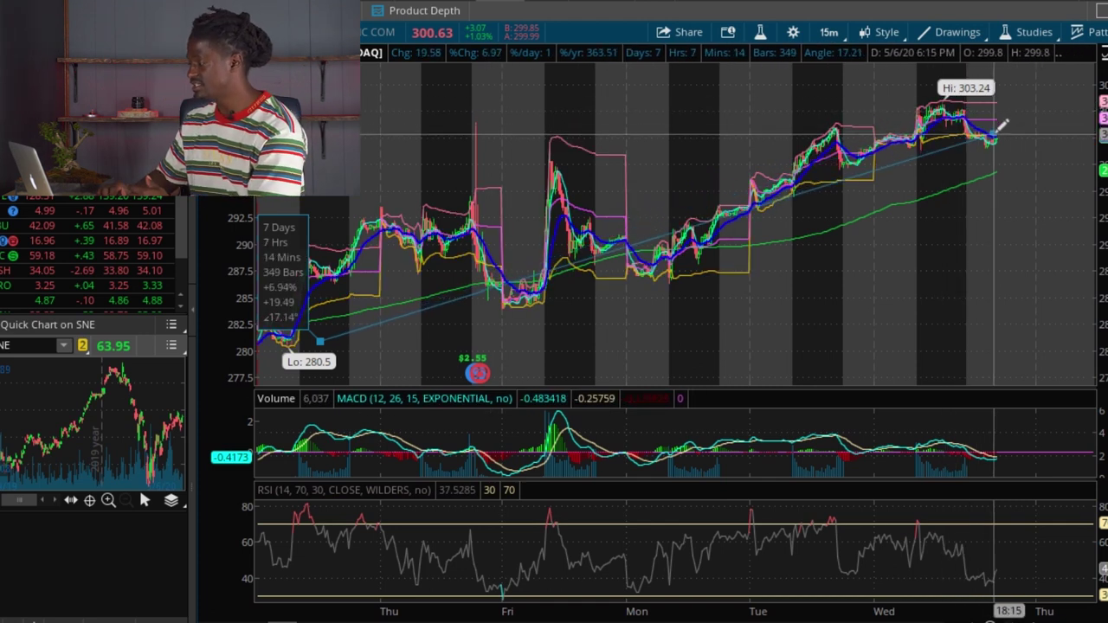
pyautogui.click(328, 333)
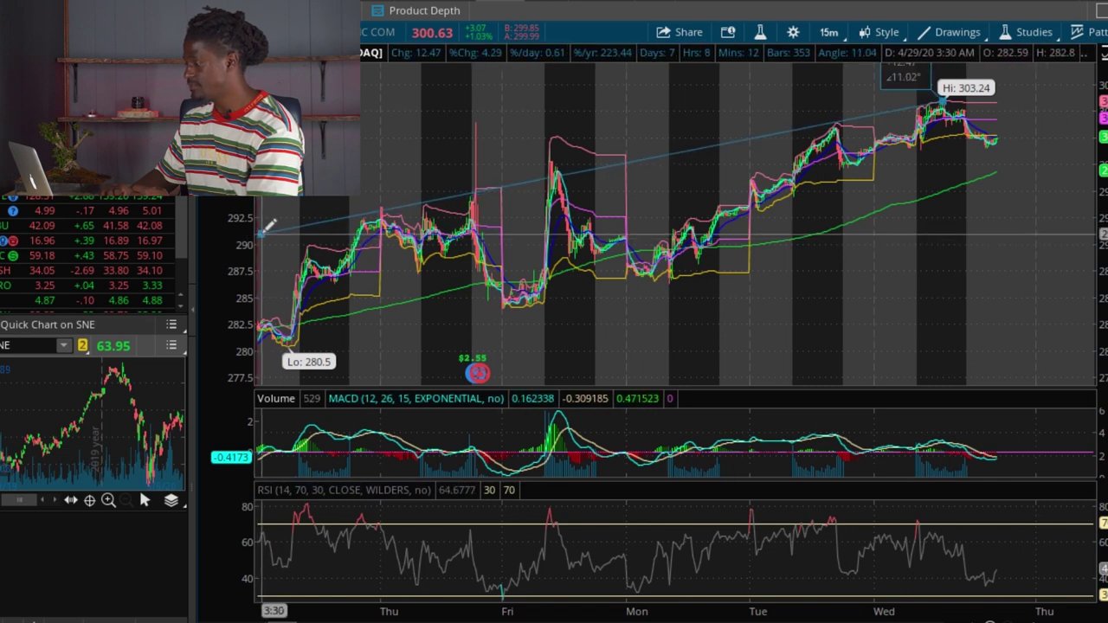
pyautogui.click(268, 227)
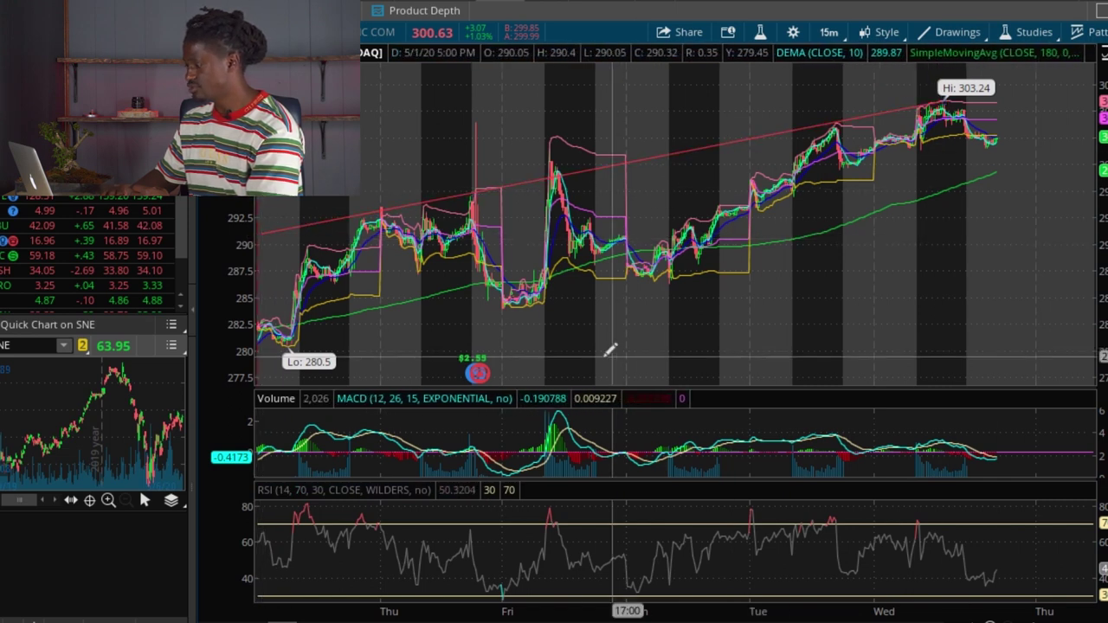
pyautogui.click(282, 338)
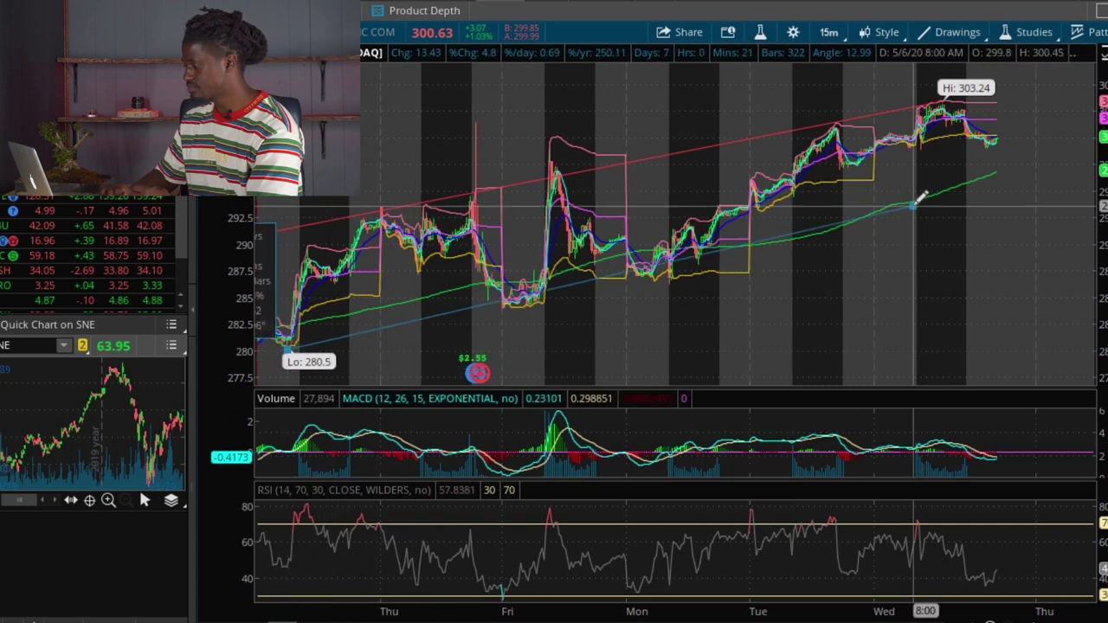
pyautogui.click(1094, 178)
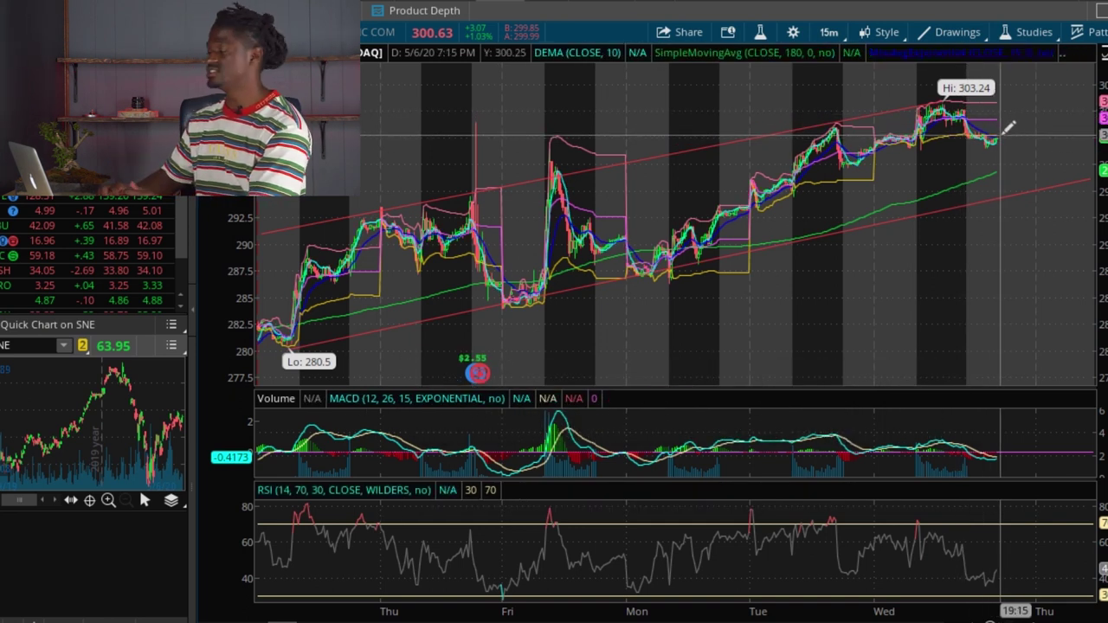
# Switch to 10 D : 30m bars and drag both channel lines' left ends back to Thursday.
pyautogui.click(829, 33)
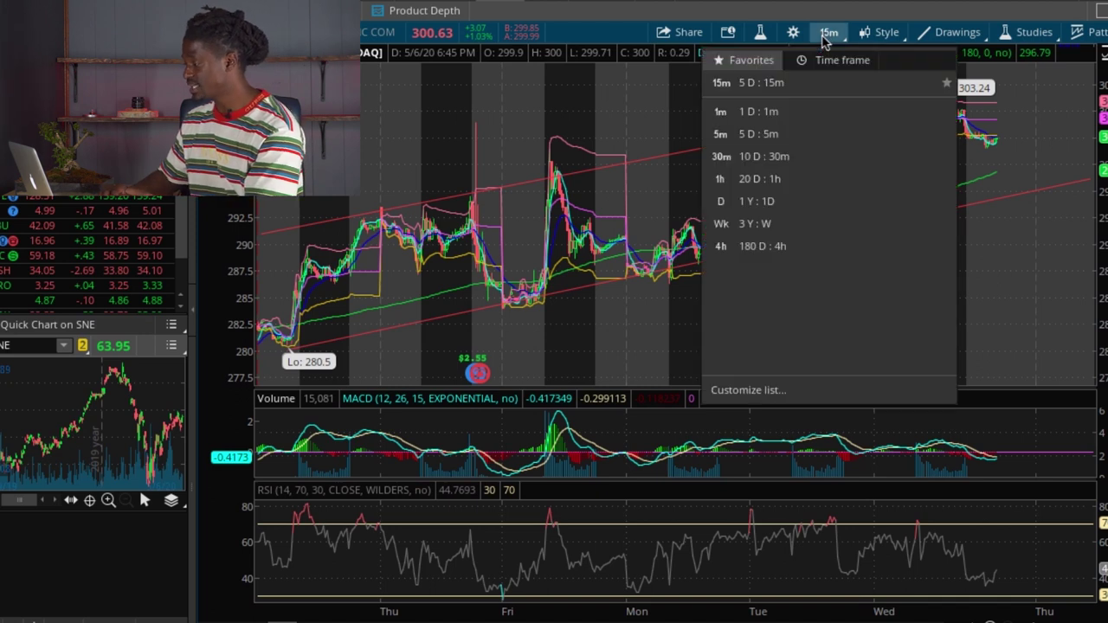
pyautogui.click(798, 164)
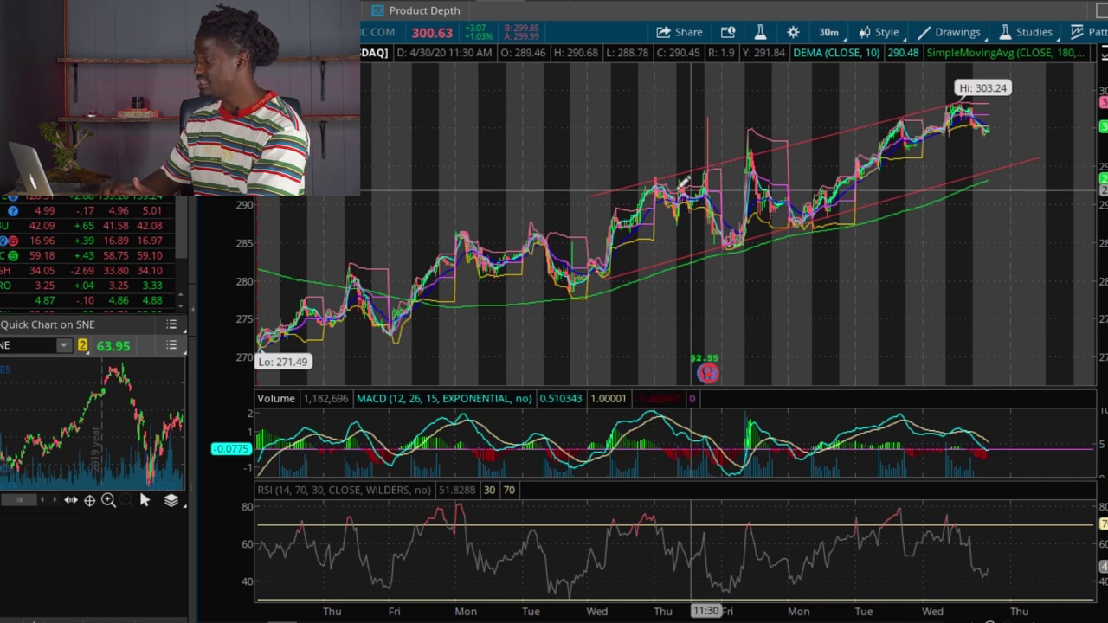
pyautogui.moveTo(597, 189); pyautogui.dragTo(259, 283)
pyautogui.moveTo(608, 275); pyautogui.dragTo(259, 362)
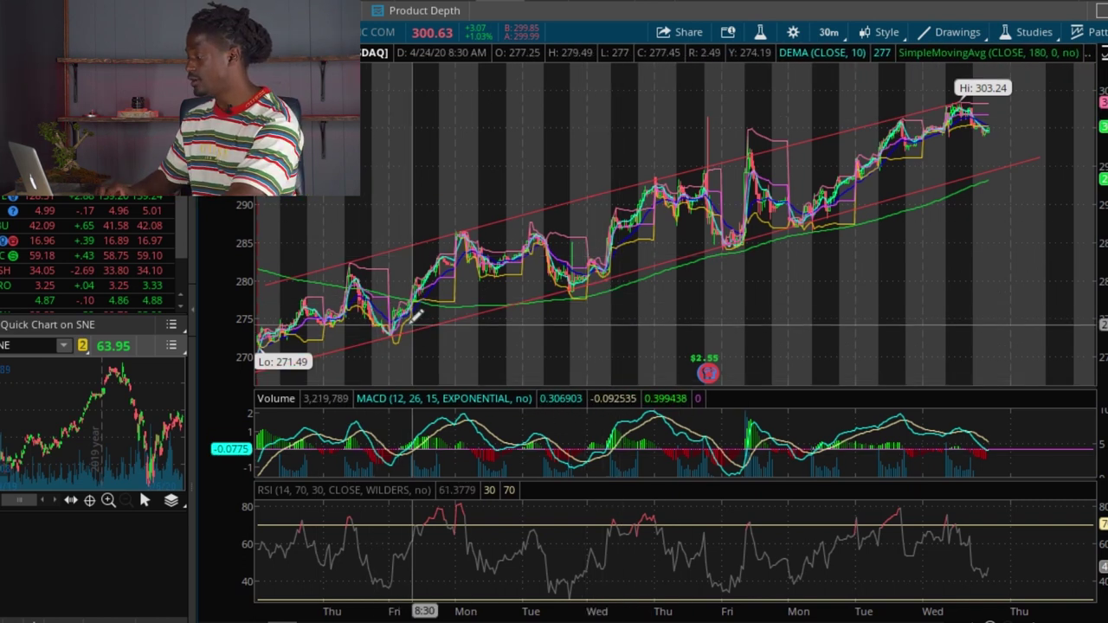
# Draw a red trendline from Friday's low up to Monday's peak on the 30-minute chart.
pyautogui.click(826, 32)
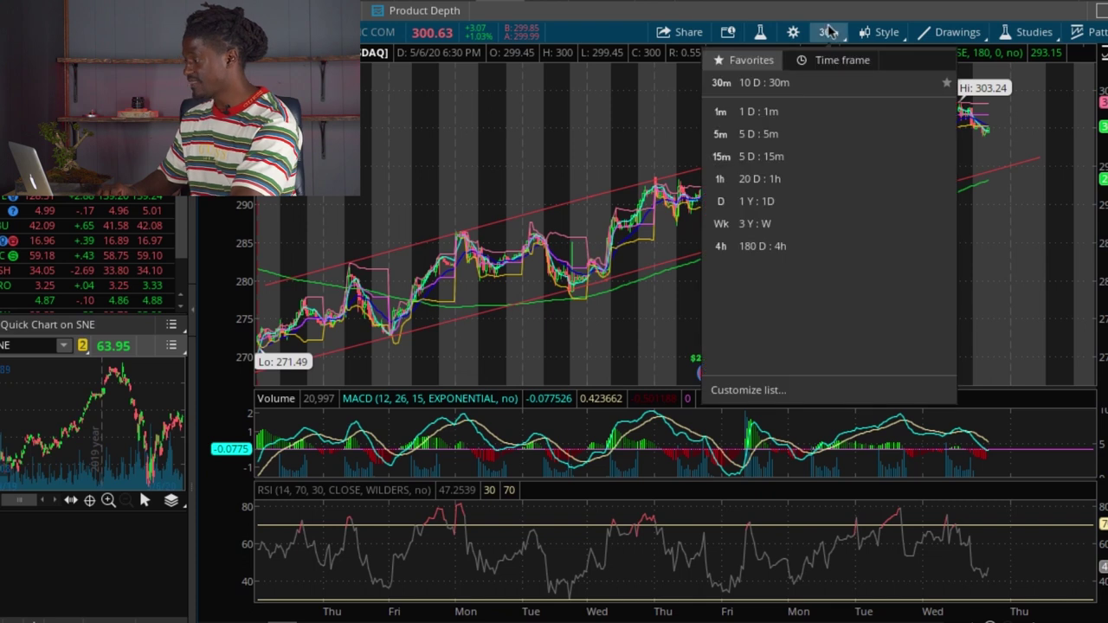
pyautogui.click(829, 32)
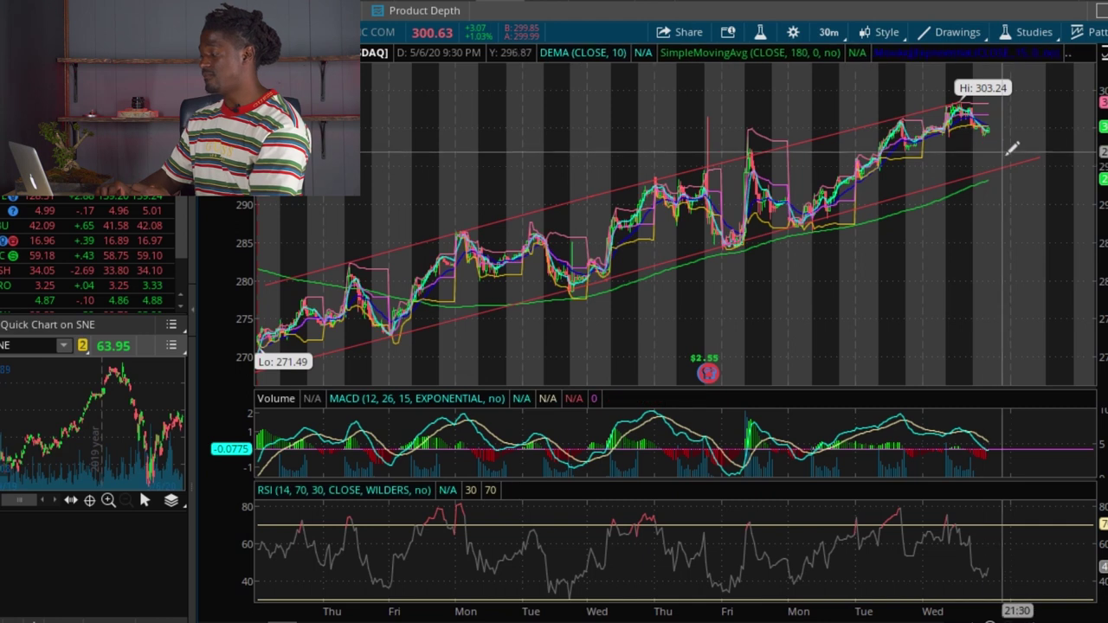
pyautogui.moveTo(1019, 158)
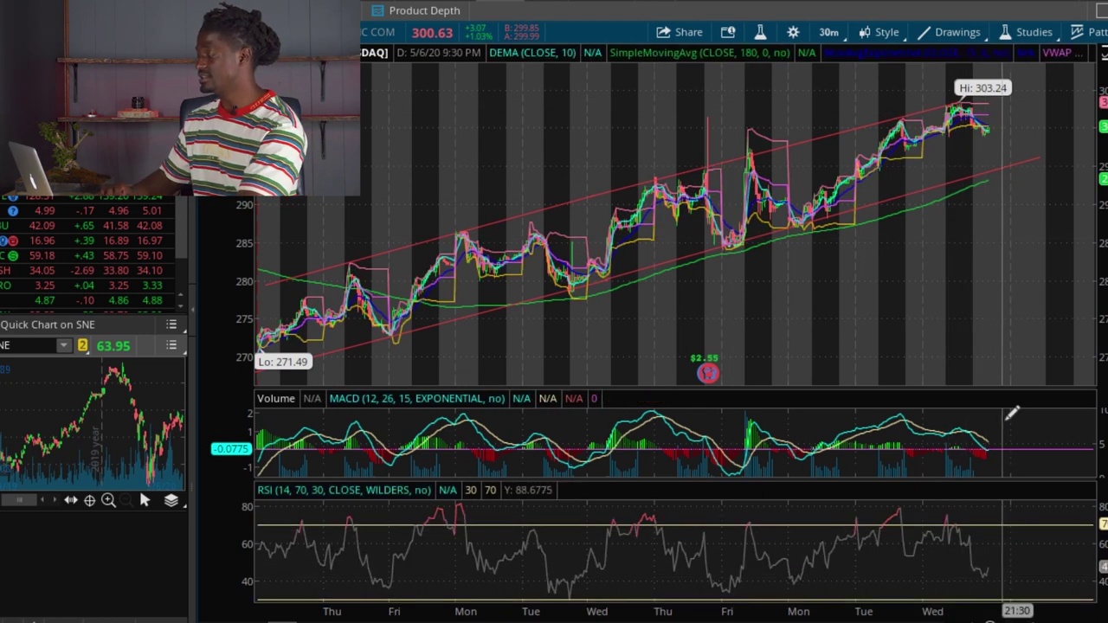
pyautogui.moveTo(1008, 163)
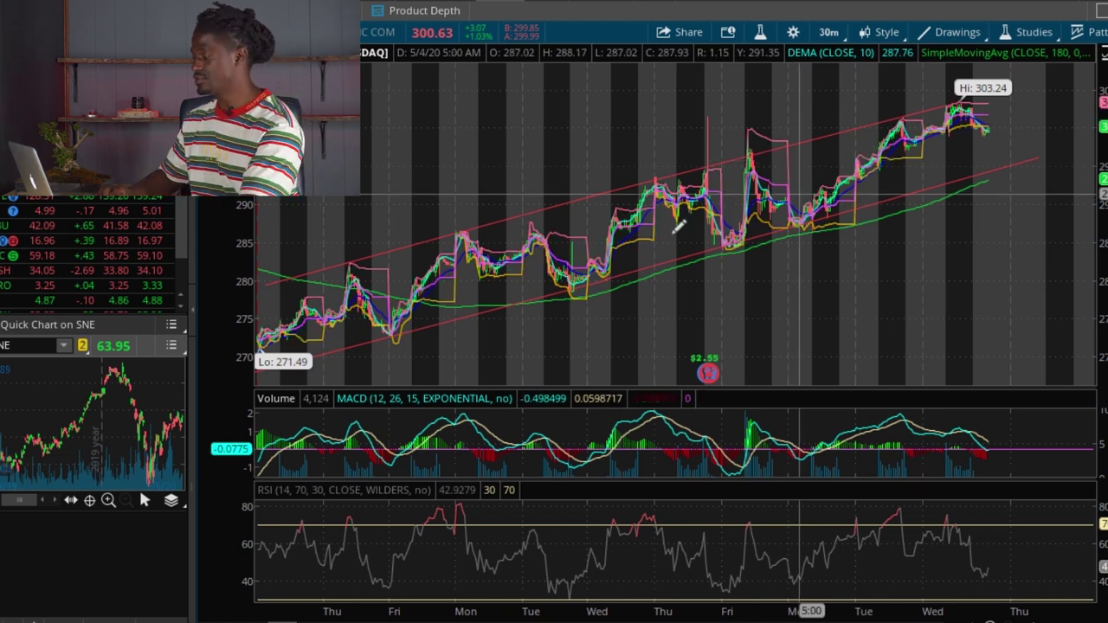
pyautogui.moveTo(395, 333); pyautogui.dragTo(473, 226)
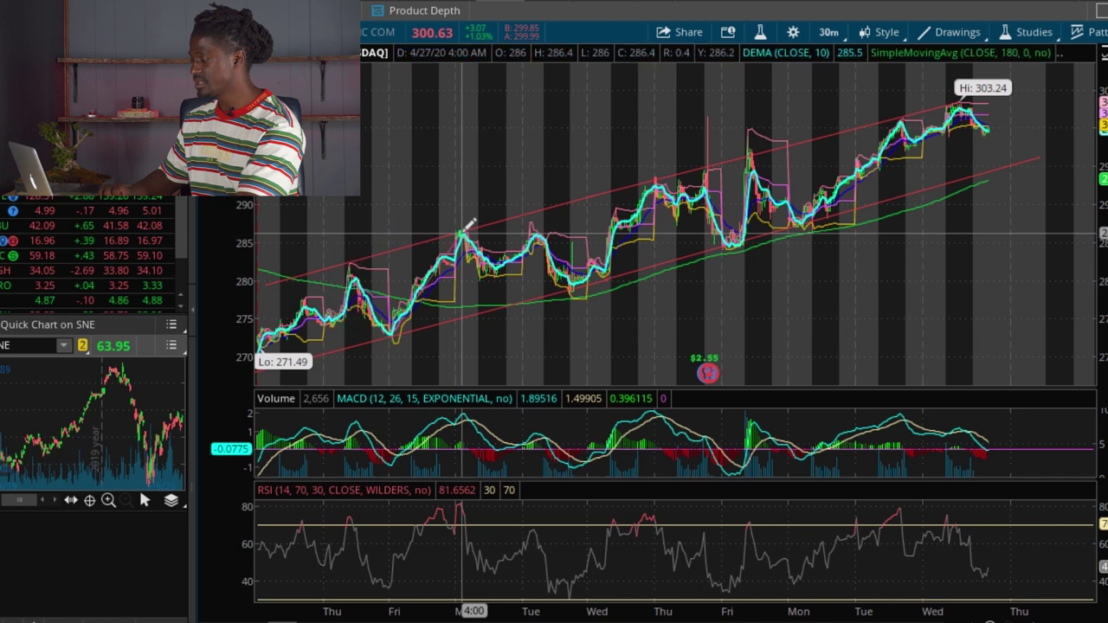
pyautogui.moveTo(592, 288); pyautogui.dragTo(668, 169)
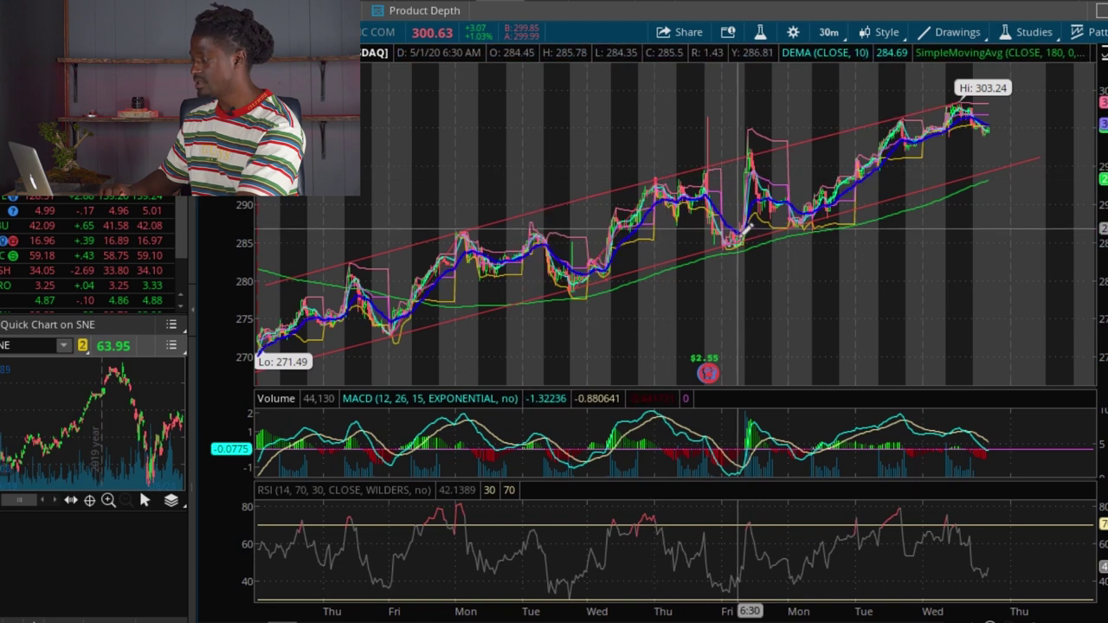
pyautogui.moveTo(738, 240); pyautogui.dragTo(765, 143)
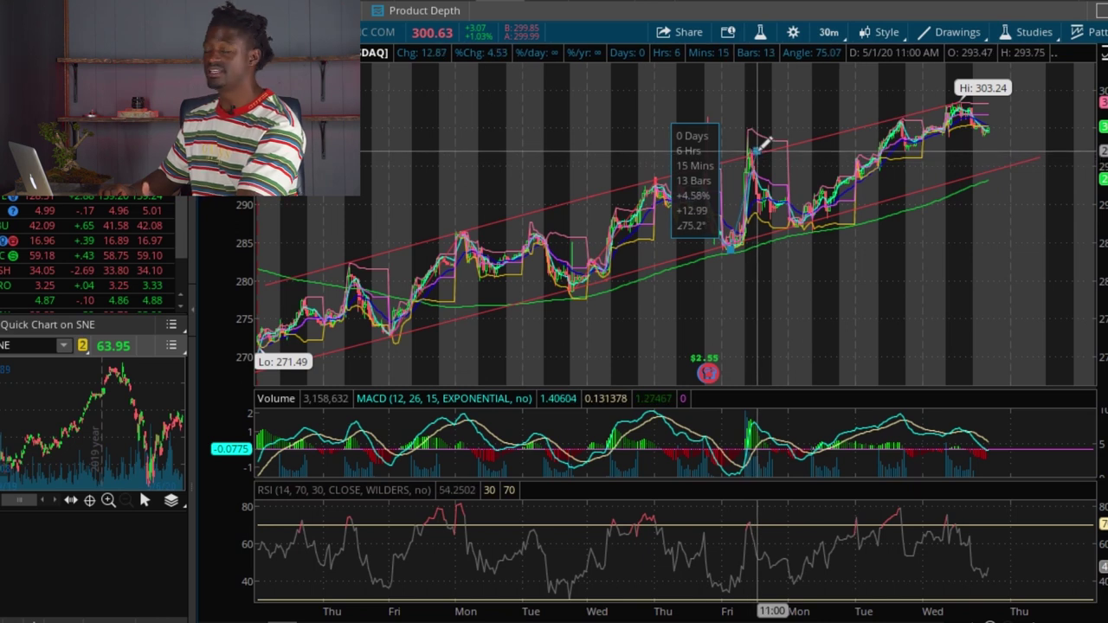
pyautogui.moveTo(765, 143)
pyautogui.mouseDown()
pyautogui.moveTo(837, 189)
pyautogui.moveTo(906, 116)
pyautogui.mouseUp()
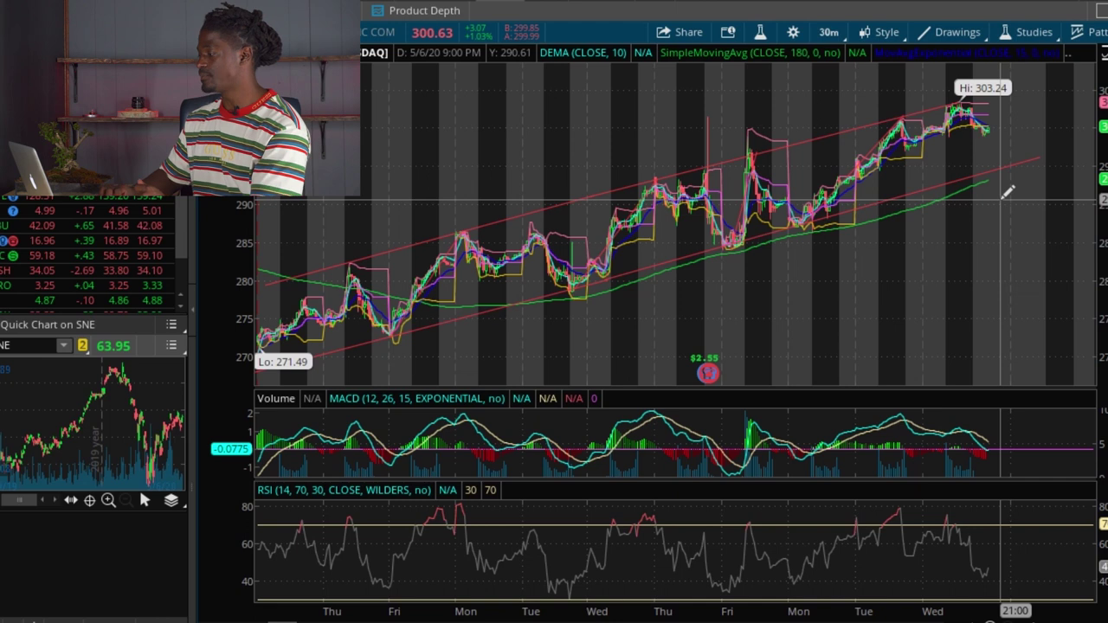
# Choose 20 D : 1h from the Favorites time frame list.
pyautogui.click(830, 35)
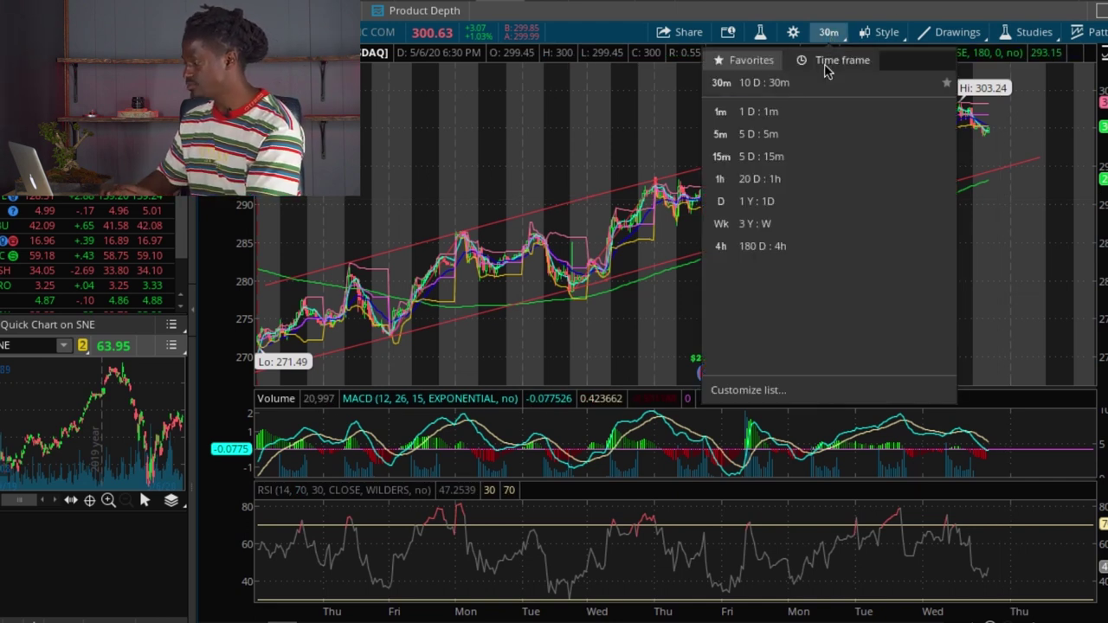
pyautogui.click(802, 182)
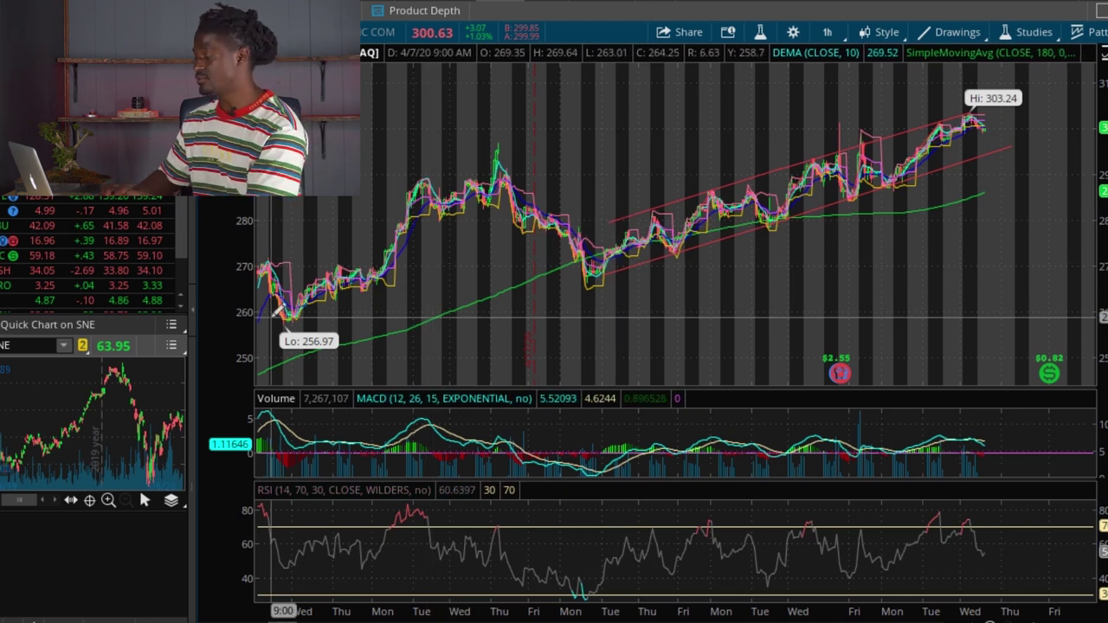
# Add horizontal lines at the 256.97 low and recent high, plus a line falling to the green SMA.
pyautogui.moveTo(272, 311)
pyautogui.mouseDown()
pyautogui.moveTo(1001, 285)
pyautogui.moveTo(1073, 307)
pyautogui.mouseUp()
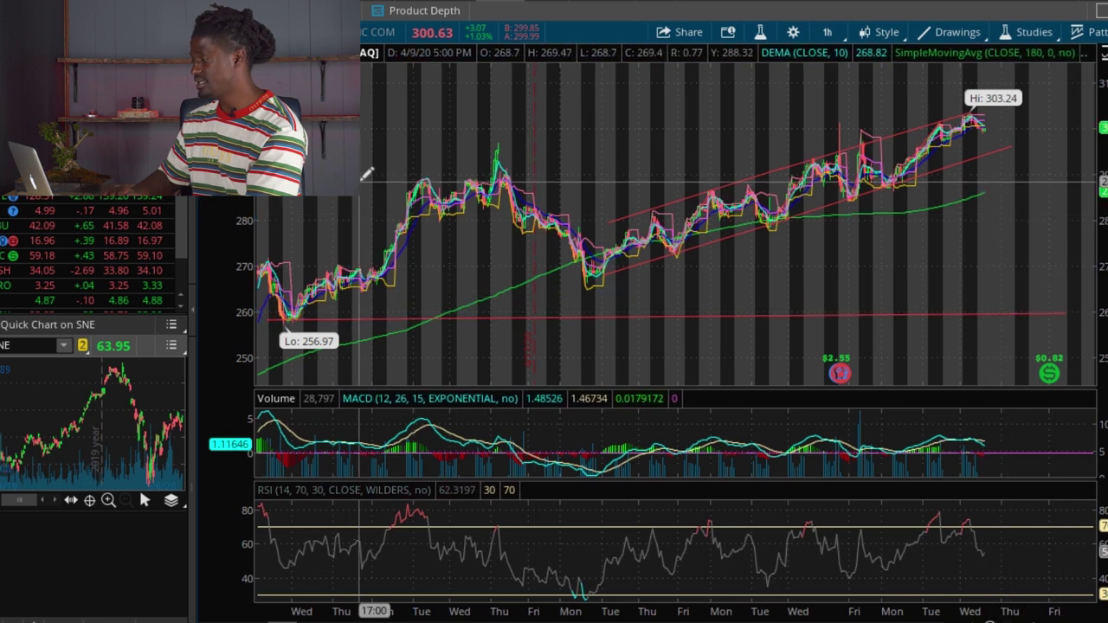
pyautogui.click(389, 110)
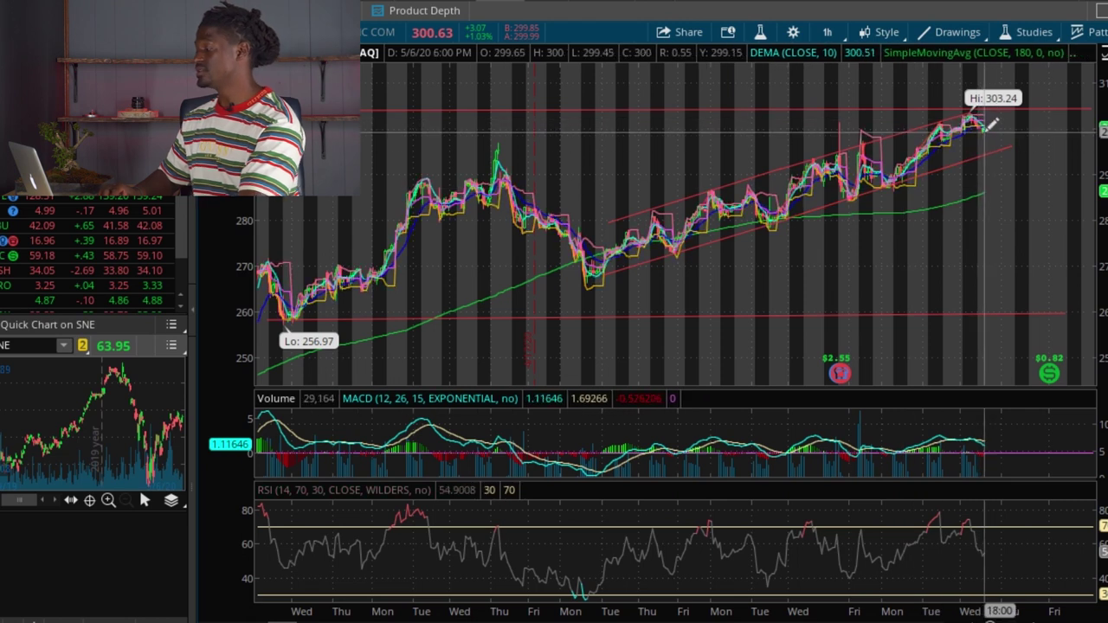
pyautogui.moveTo(984, 128); pyautogui.dragTo(993, 183)
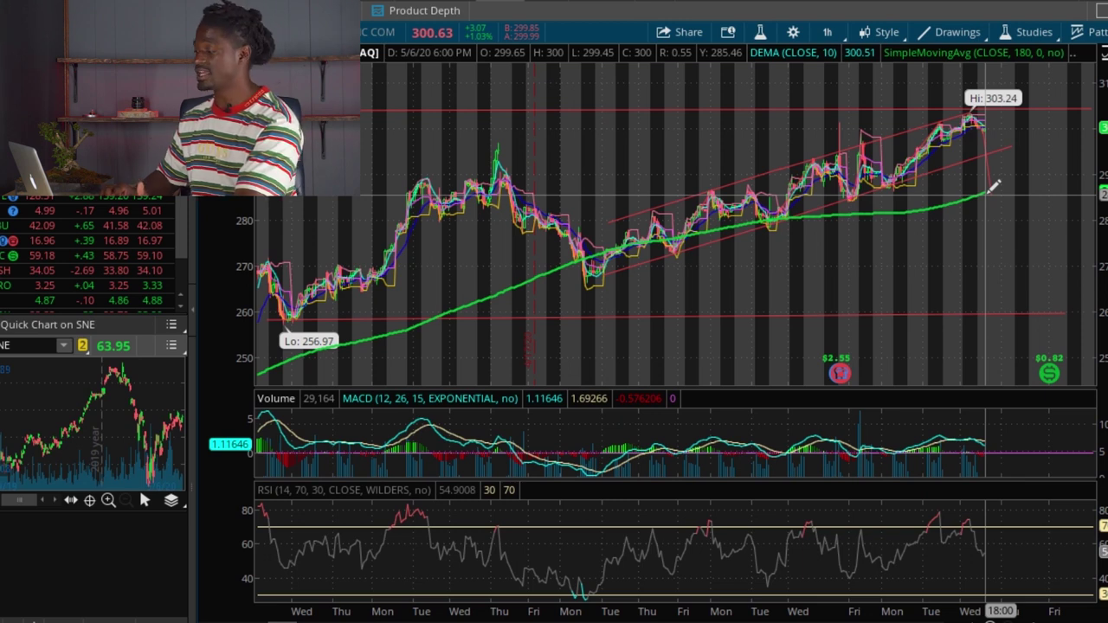
pyautogui.click(827, 33)
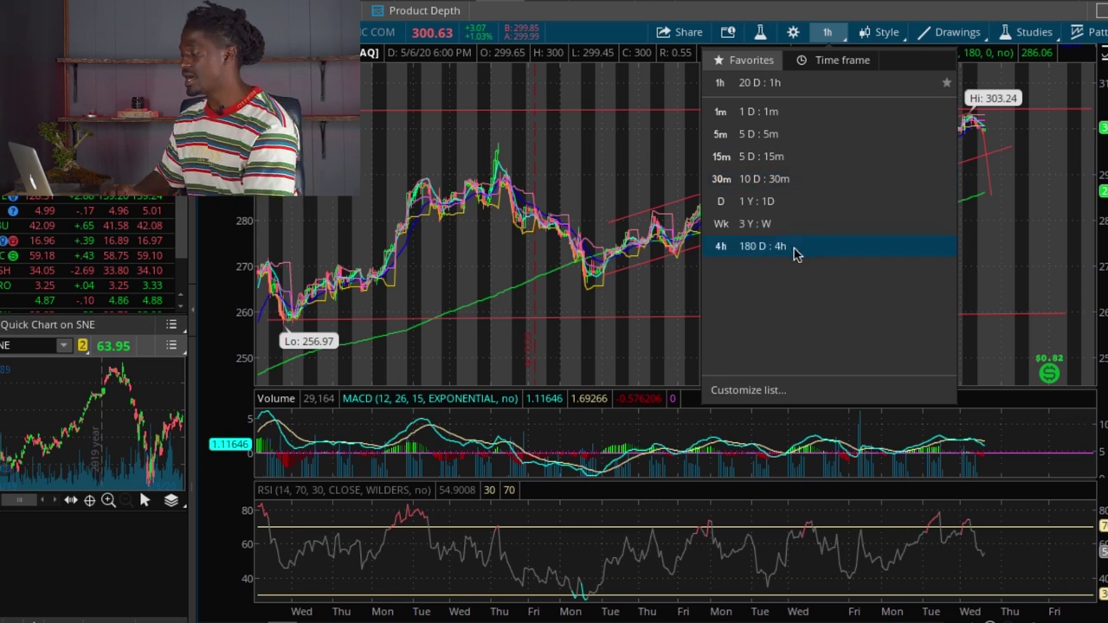
# Switch to 180 D : 4h bars and clear the whole drawing set, confirming with Yes.
pyautogui.click(762, 246)
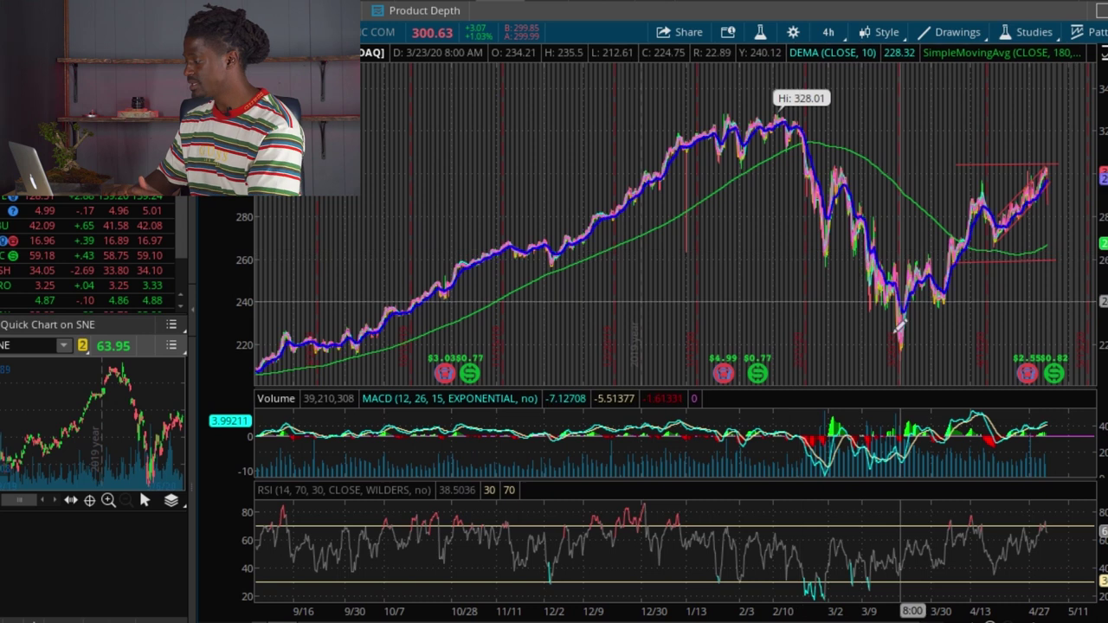
pyautogui.rightClick(779, 277)
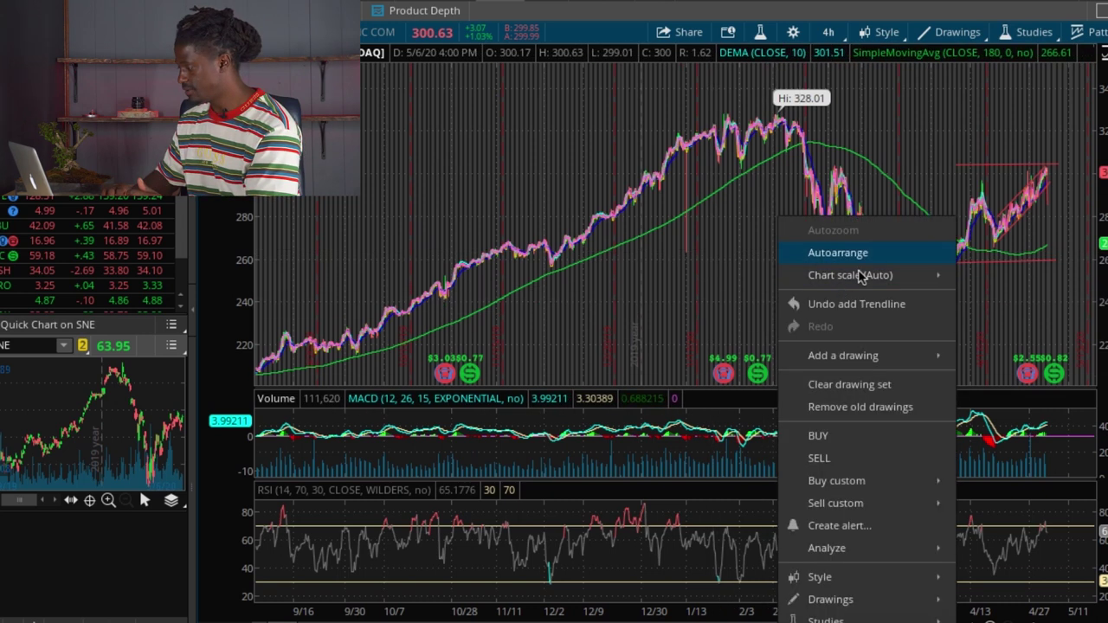
pyautogui.click(844, 387)
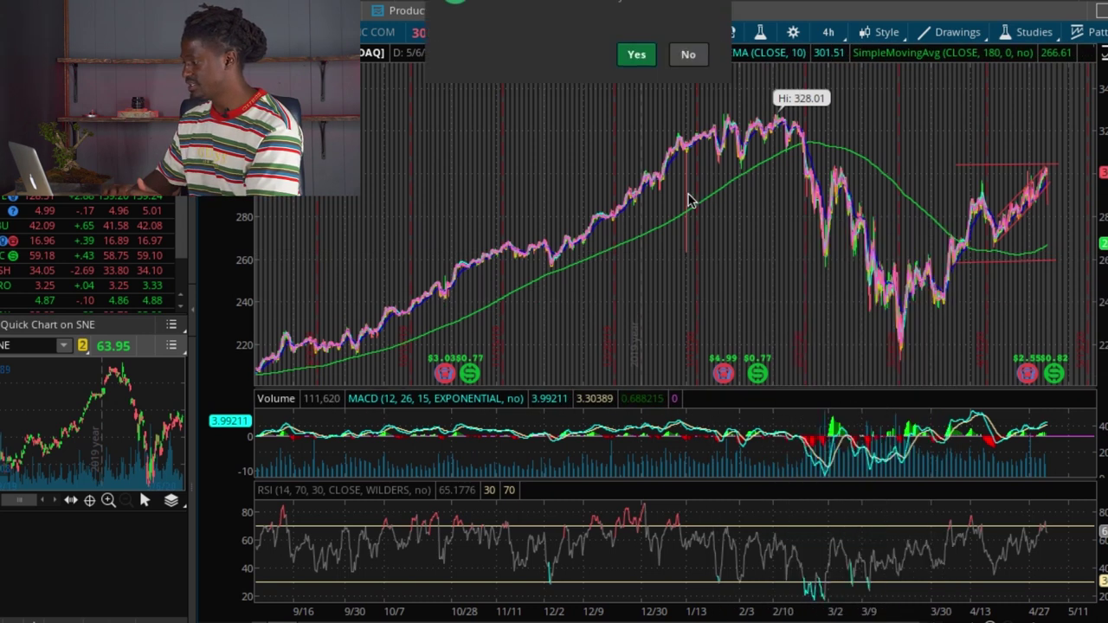
pyautogui.click(643, 55)
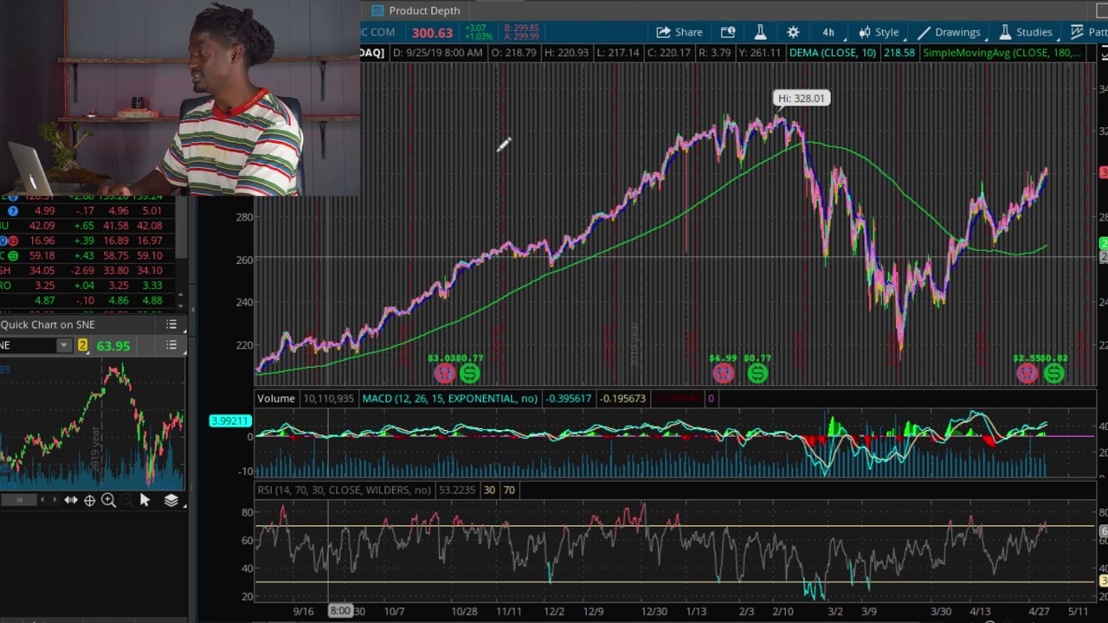
# Draw the red downtrend from the 328.01 February high to the 216.07 March low, plus short extra lines.
pyautogui.click(785, 112)
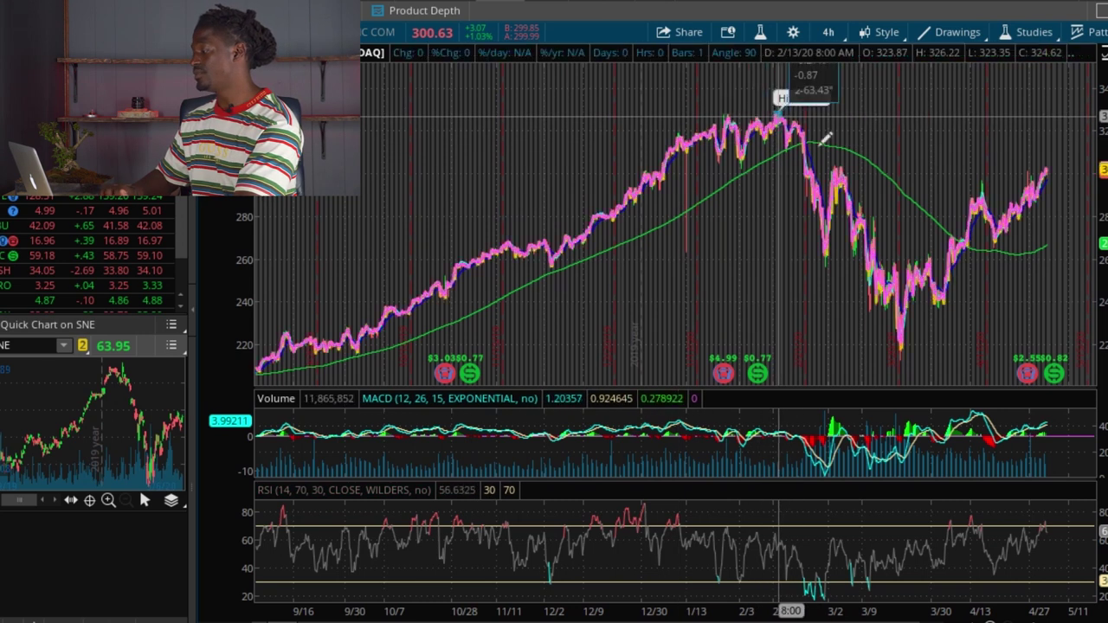
pyautogui.click(905, 347)
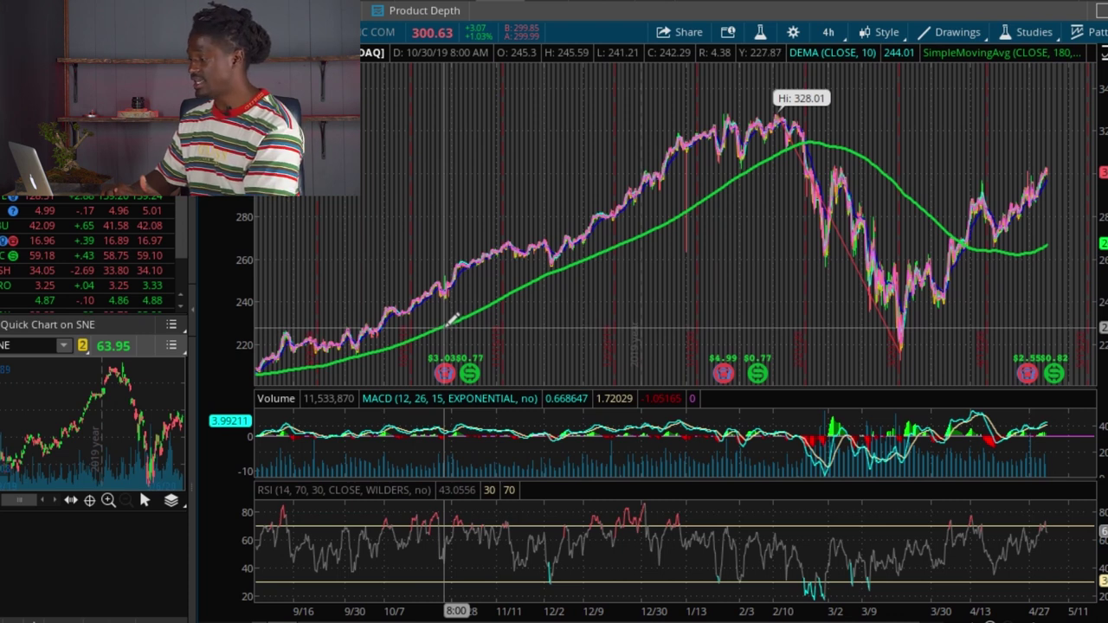
pyautogui.moveTo(443, 327)
pyautogui.mouseDown()
pyautogui.moveTo(415, 327)
pyautogui.moveTo(441, 326)
pyautogui.mouseUp()
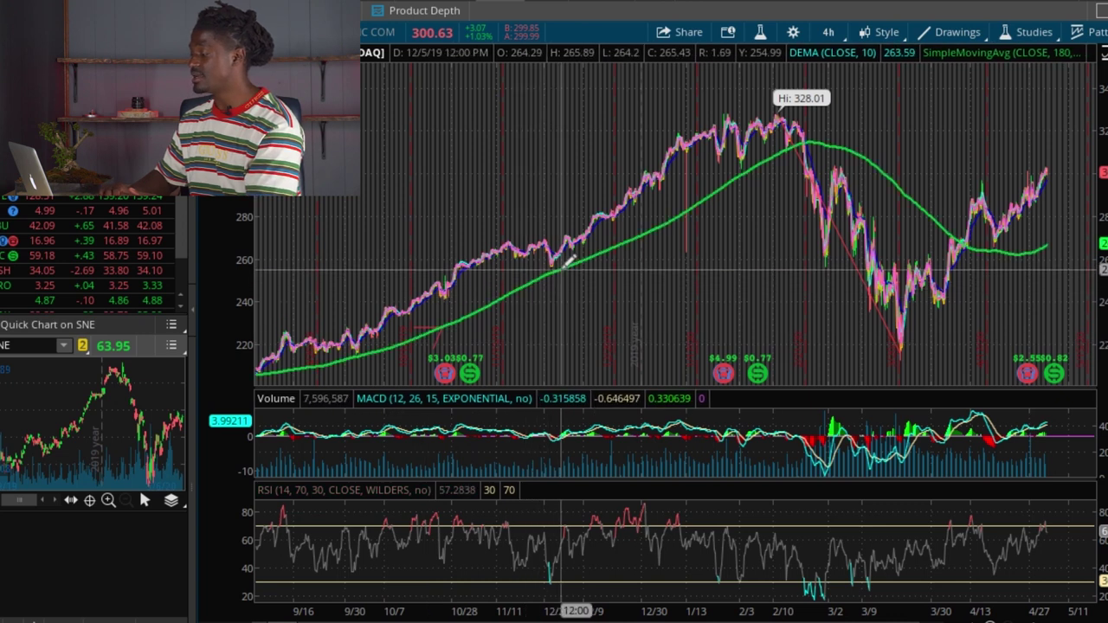
pyautogui.click(877, 170)
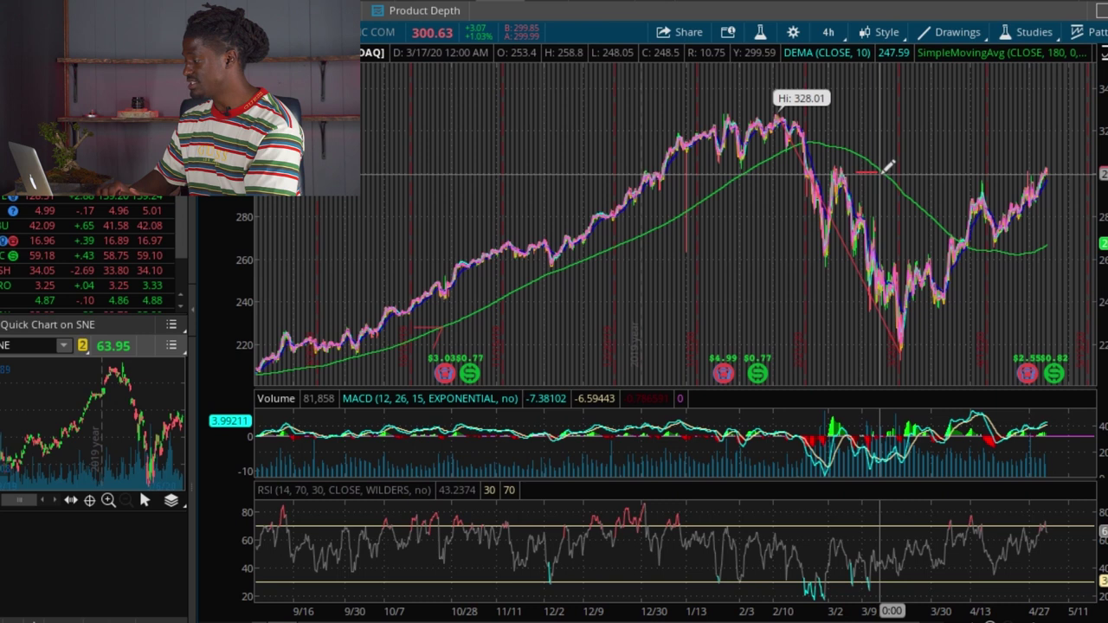
pyautogui.click(784, 118)
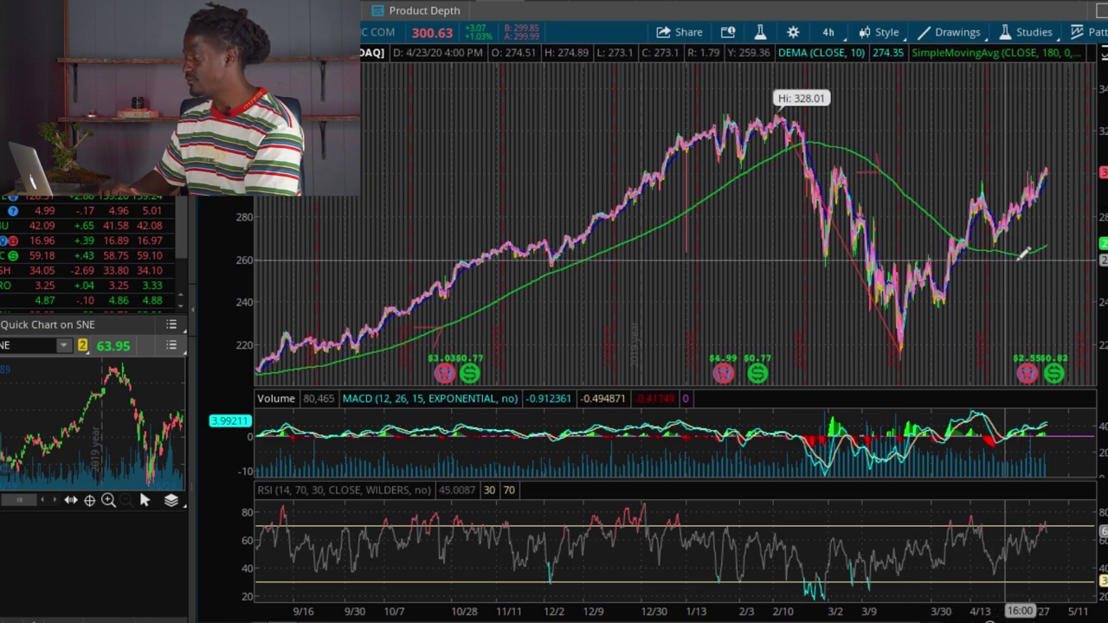
# Draw a short line at the green average in late April.
pyautogui.moveTo(1034, 234); pyautogui.dragTo(1057, 238)
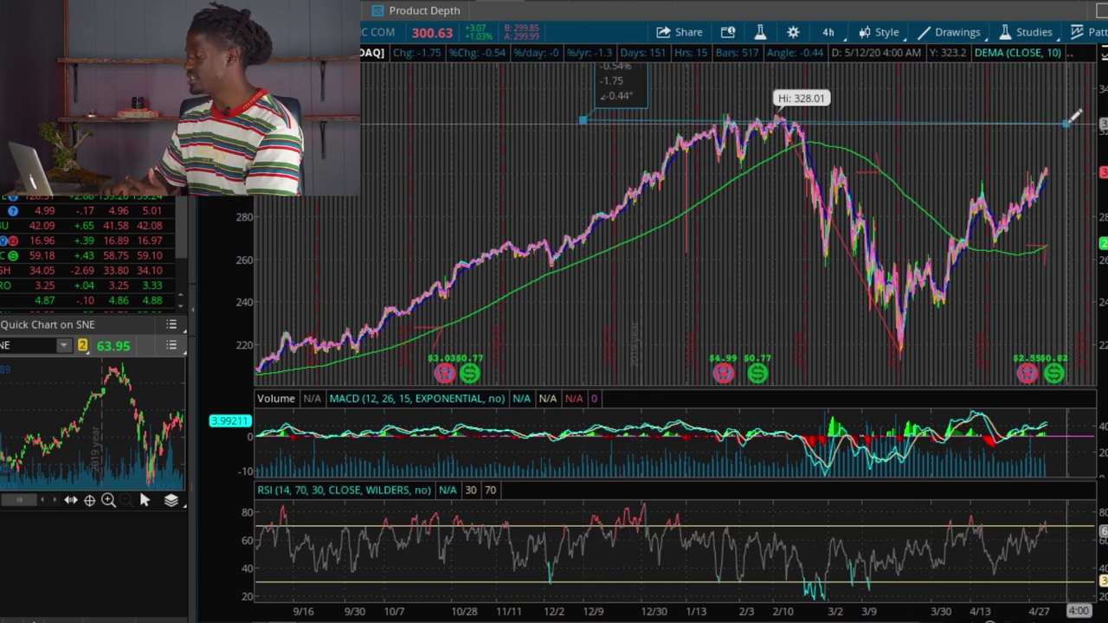
# End the resistance line at 328.01 and draw a rising line from the latest price up to it.
pyautogui.click(1070, 119)
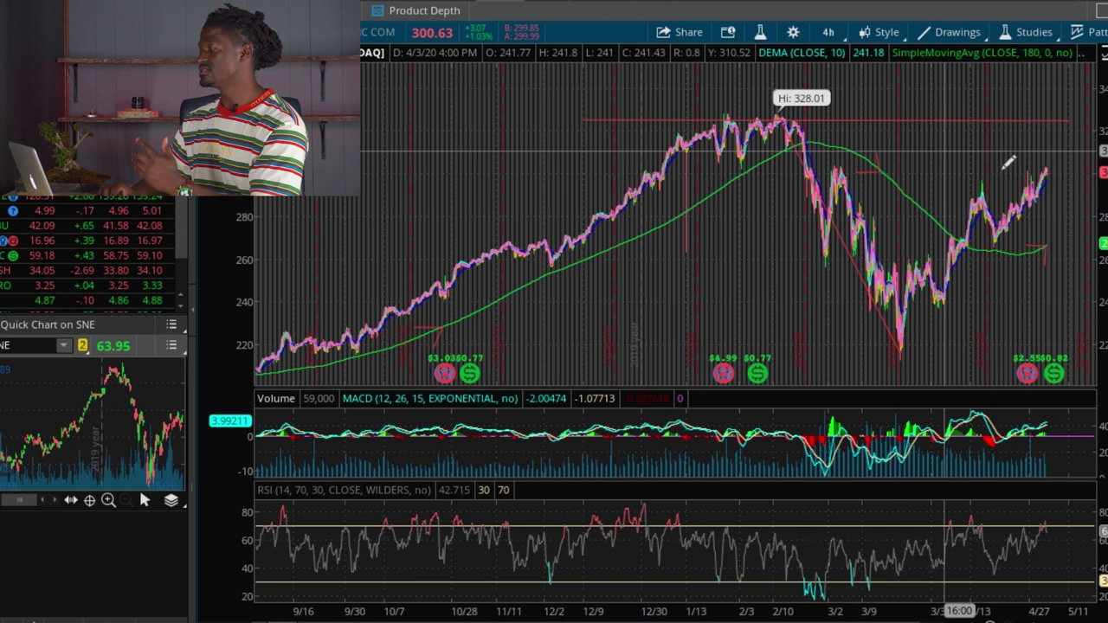
pyautogui.click(1054, 163)
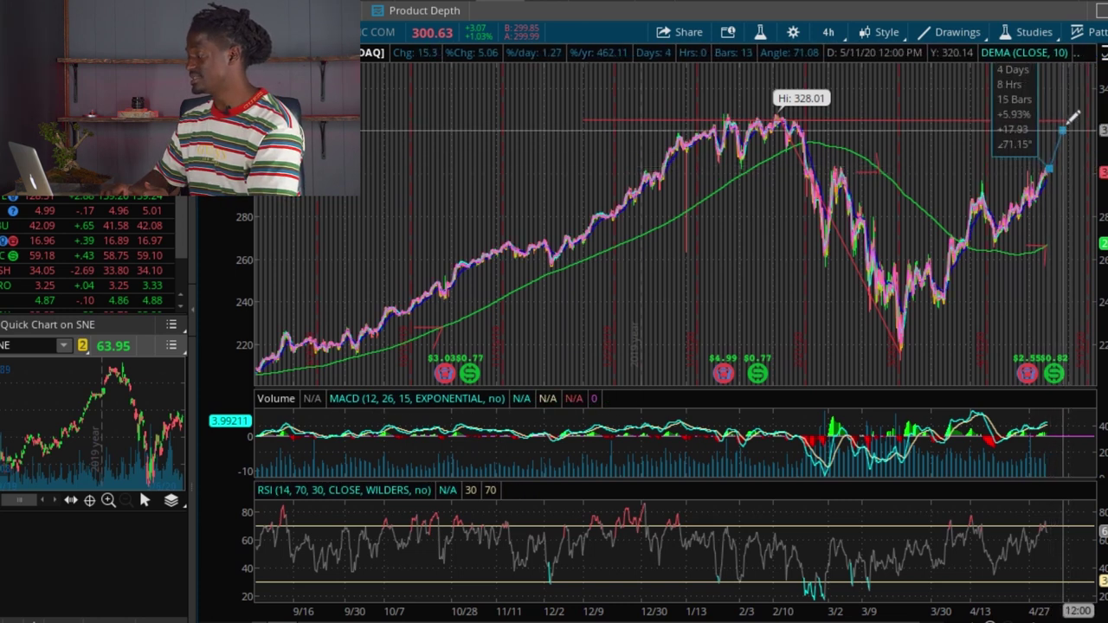
pyautogui.click(1067, 124)
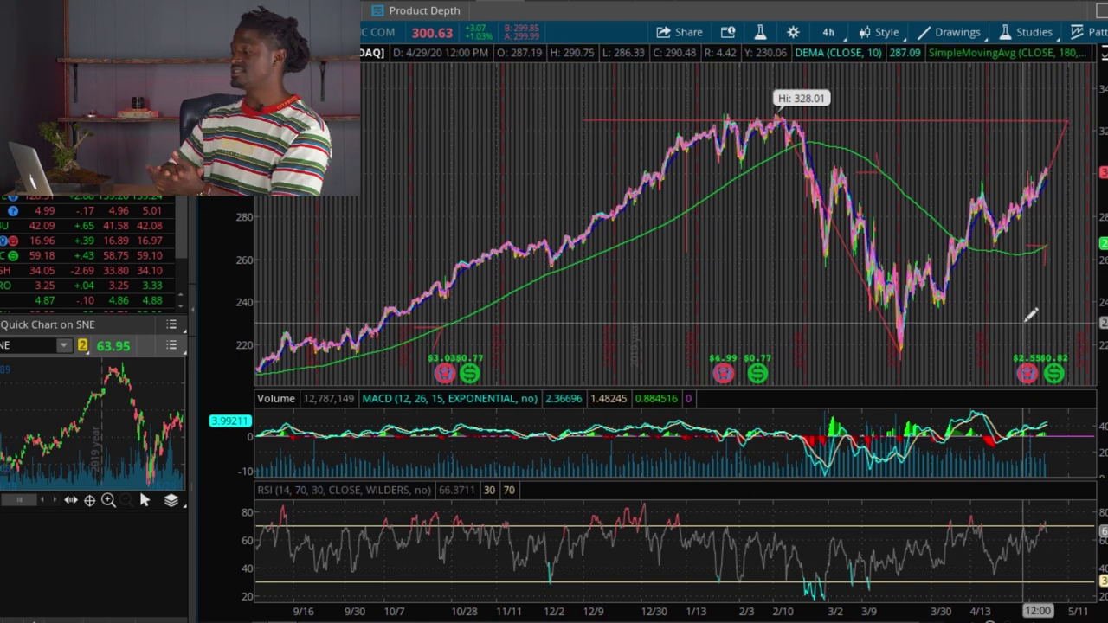